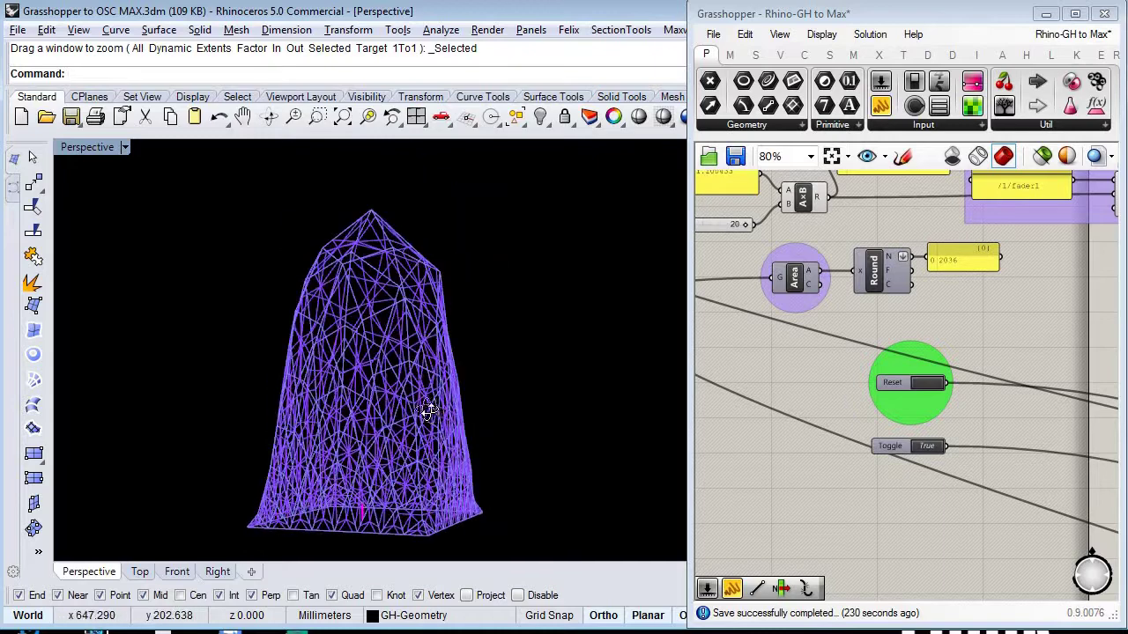
Examine the relaxed wireframe mesh up close, from above and from the side in the Perspective view.
{"action": "scroll", "coordinate": [398, 445], "scroll_direction": "up", "scroll_amount": 4}
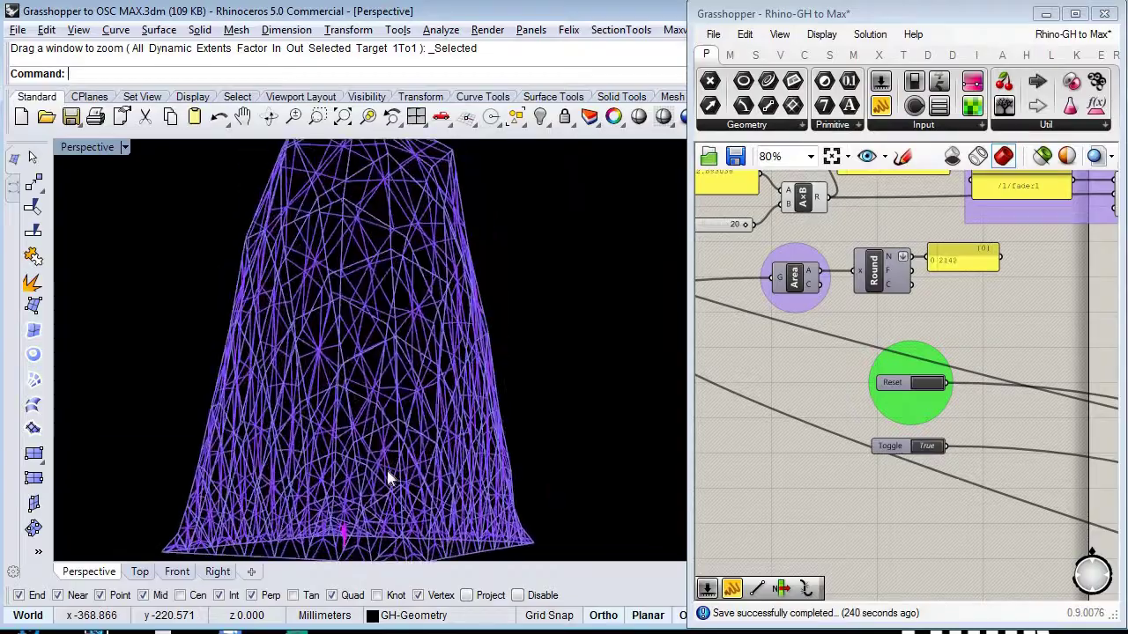
{"action": "right_click_drag", "start_coordinate": [393, 418], "coordinate": [420, 335]}
{"action": "scroll", "coordinate": [398, 375], "scroll_direction": "up", "scroll_amount": 6}
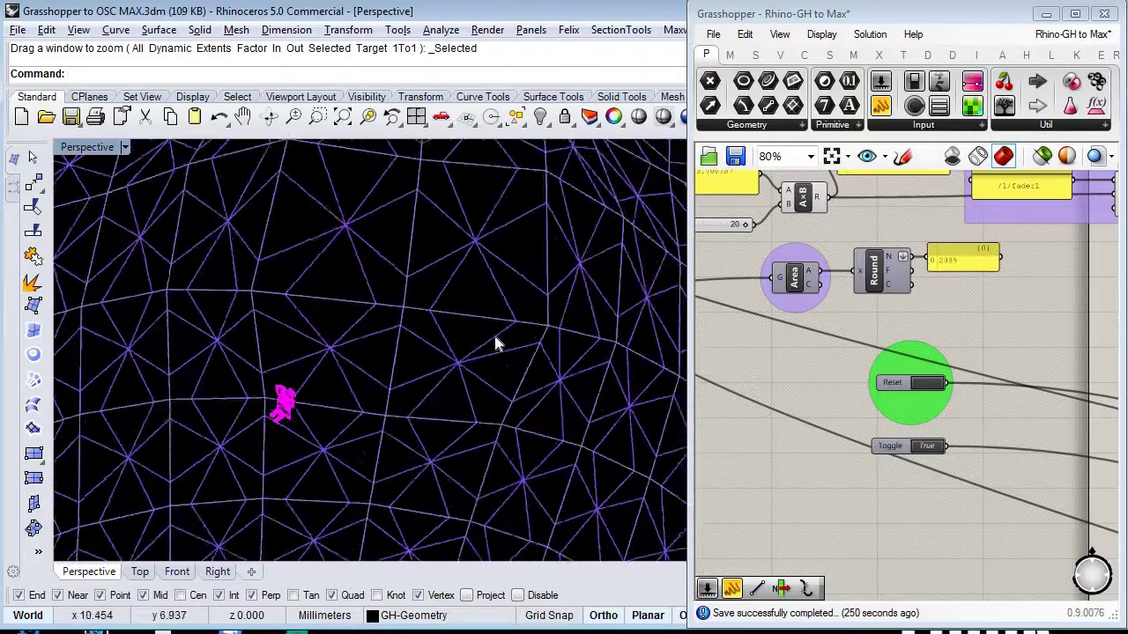
{"action": "scroll", "coordinate": [367, 290], "scroll_direction": "down", "scroll_amount": 3}
{"action": "right_click_drag", "start_coordinate": [368, 291], "coordinate": [428, 388]}
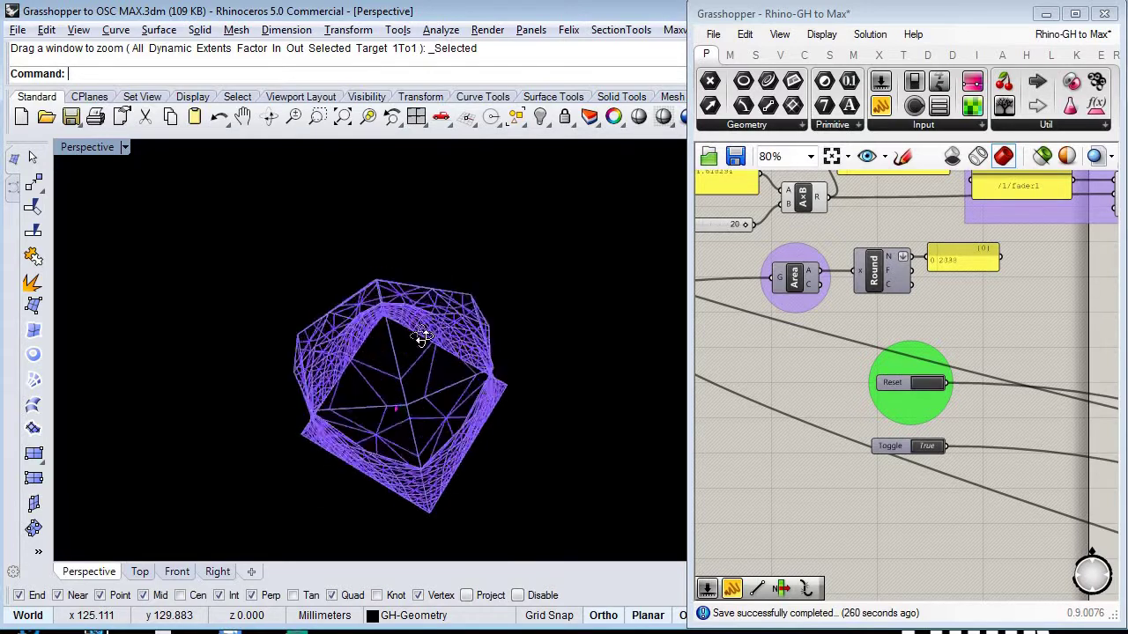
{"action": "right_click_drag", "start_coordinate": [422, 337], "coordinate": [456, 196]}
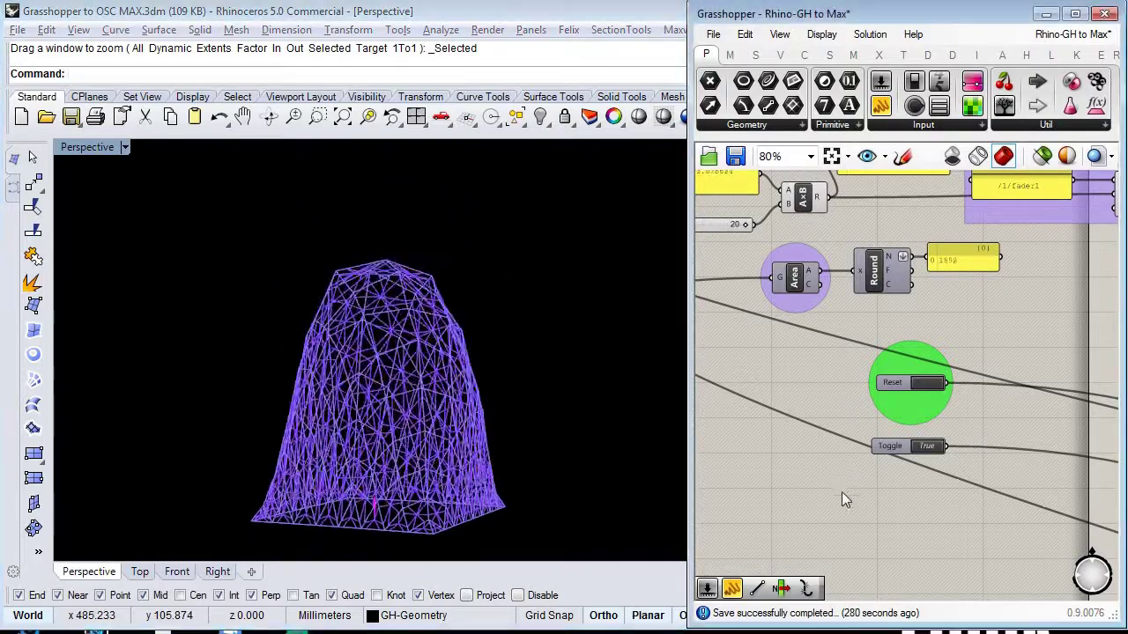
Set the Mesh parameters toggle for the value 22 to True and reset the mesh simulation.
{"action": "scroll", "coordinate": [841, 492], "scroll_direction": "down", "scroll_amount": 5}
{"action": "scroll", "coordinate": [856, 451], "scroll_direction": "up", "scroll_amount": 6}
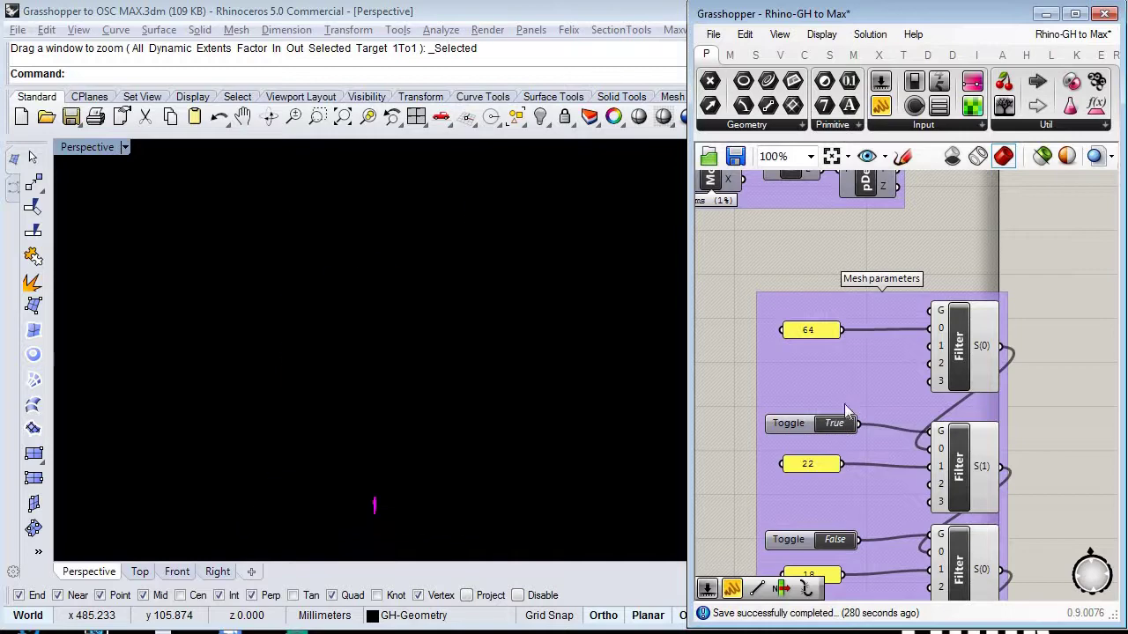
{"action": "scroll", "coordinate": [846, 412], "scroll_direction": "down", "scroll_amount": 5}
{"action": "scroll", "coordinate": [848, 379], "scroll_direction": "up", "scroll_amount": 7}
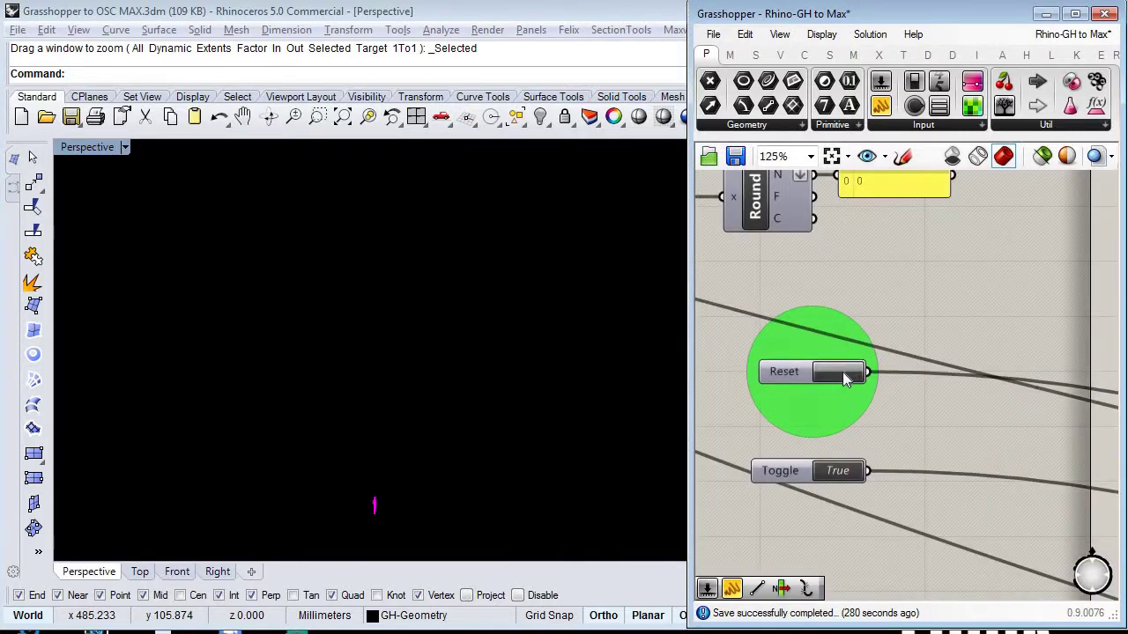
{"action": "left_click", "coordinate": [843, 374]}
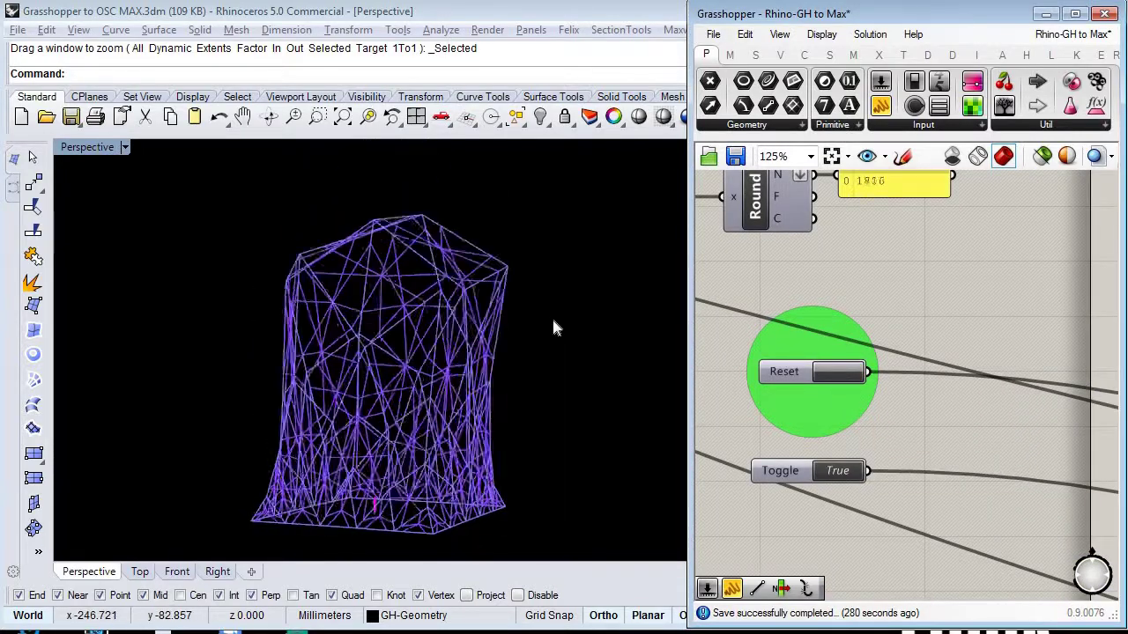
Set the Mesh parameters toggles for 18 and 20 to True, reset the simulation and examine the resulting mesh.
{"action": "scroll", "coordinate": [557, 326], "scroll_direction": "down", "scroll_amount": 2}
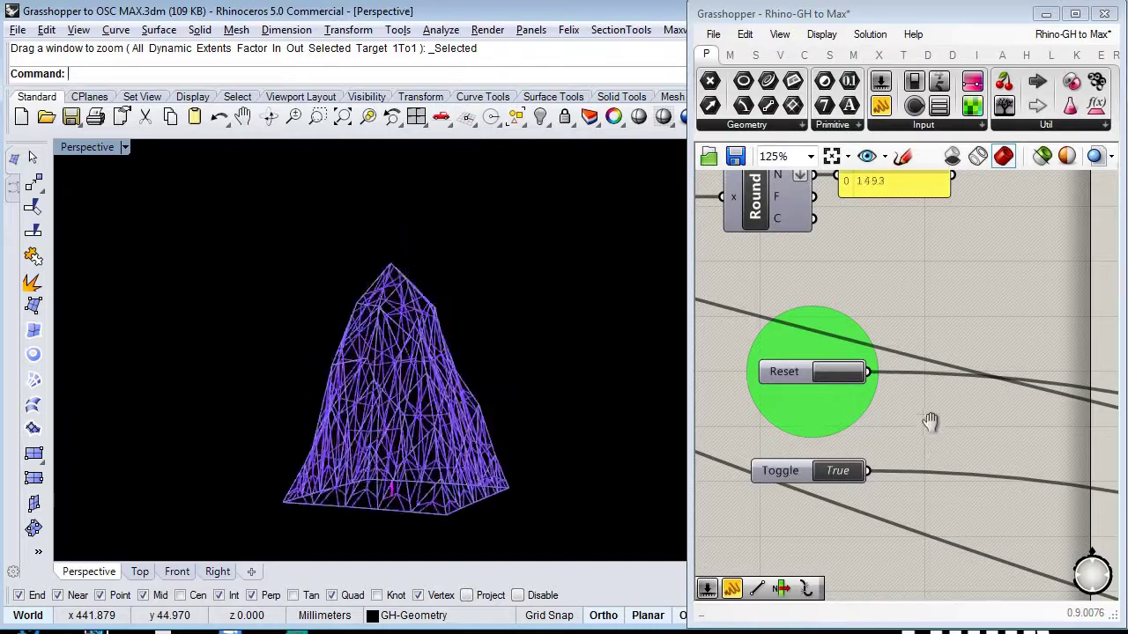
{"action": "right_click_drag", "start_coordinate": [930, 422], "coordinate": [896, 290]}
{"action": "scroll", "coordinate": [931, 430], "scroll_direction": "down", "scroll_amount": 6}
{"action": "right_click_drag", "start_coordinate": [939, 368], "coordinate": [939, 211]}
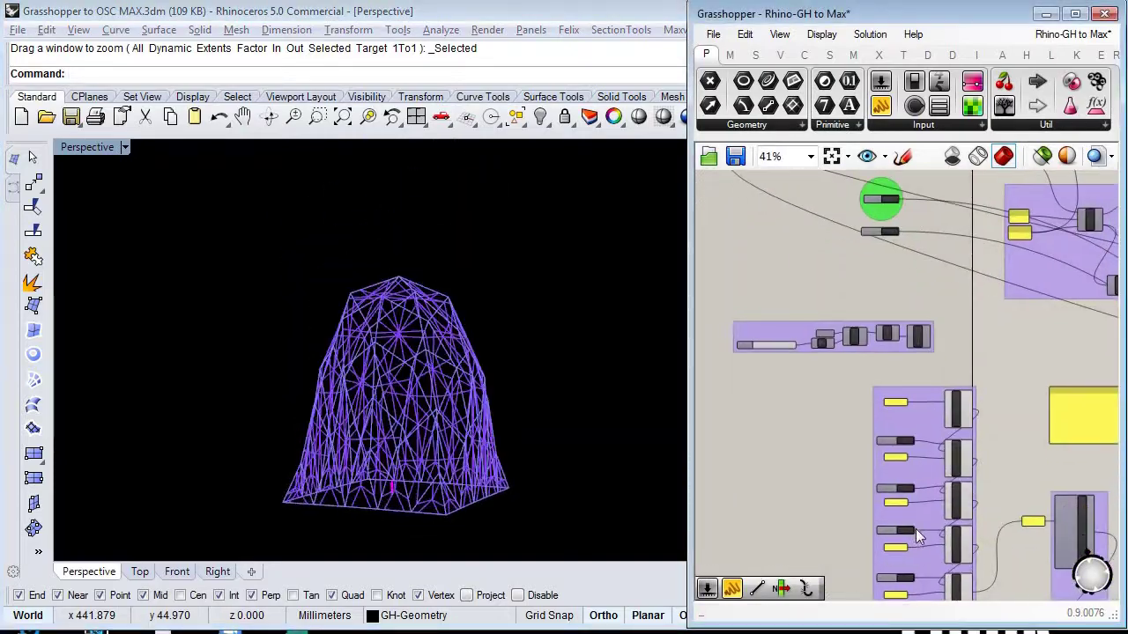
{"action": "scroll", "coordinate": [916, 528], "scroll_direction": "up", "scroll_amount": 5}
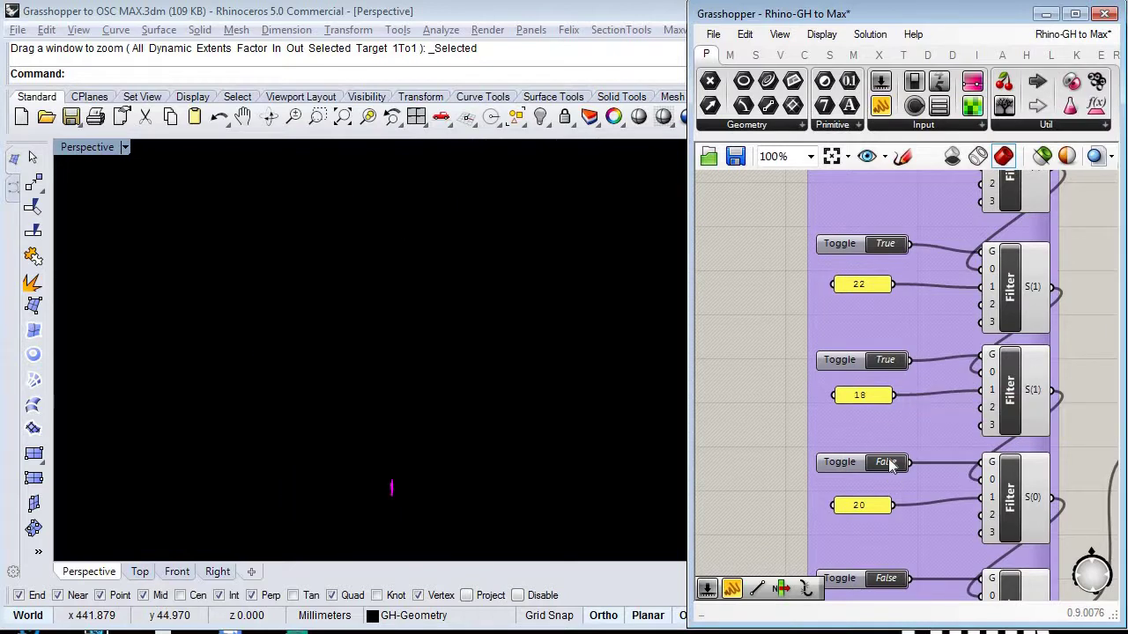
{"action": "scroll", "coordinate": [908, 405], "scroll_direction": "down", "scroll_amount": 7}
{"action": "right_click_drag", "start_coordinate": [900, 219], "coordinate": [908, 358]}
{"action": "scroll", "coordinate": [908, 357], "scroll_direction": "up", "scroll_amount": 7}
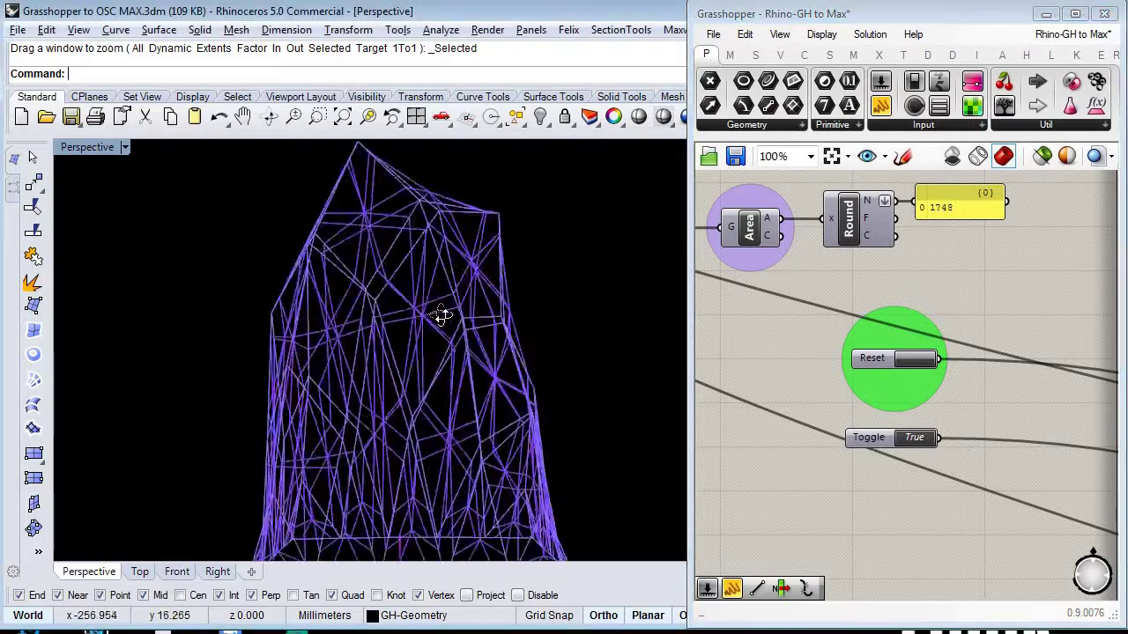
{"action": "scroll", "coordinate": [414, 286], "scroll_direction": "up", "scroll_amount": 5}
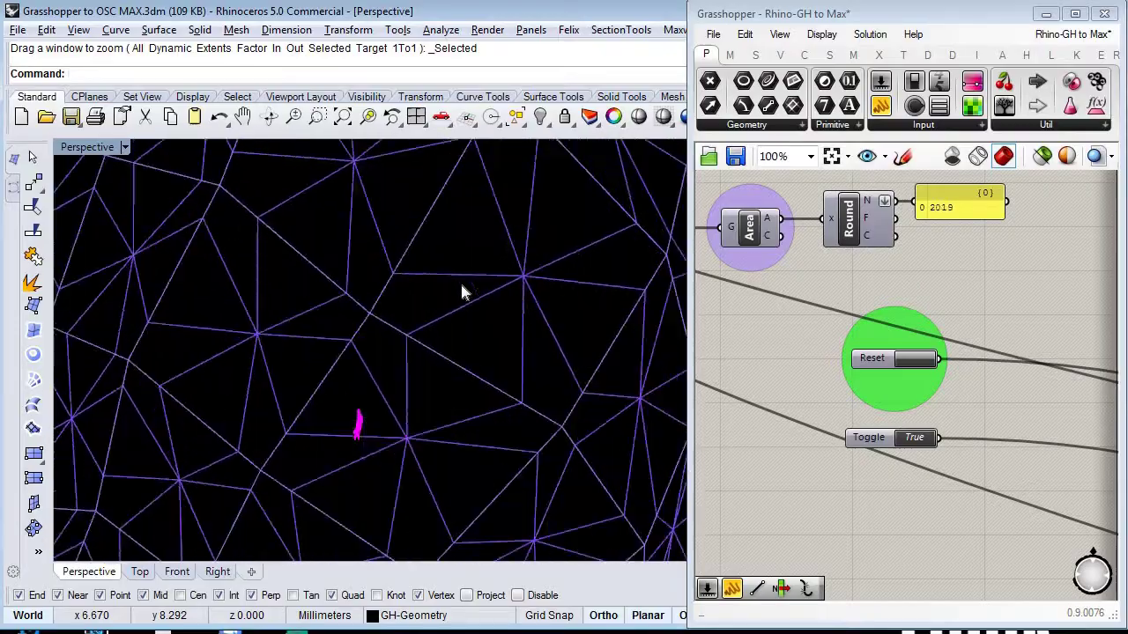
{"action": "right_click_drag", "start_coordinate": [462, 261], "coordinate": [373, 496]}
{"action": "right_click_drag", "start_coordinate": [390, 338], "coordinate": [464, 499]}
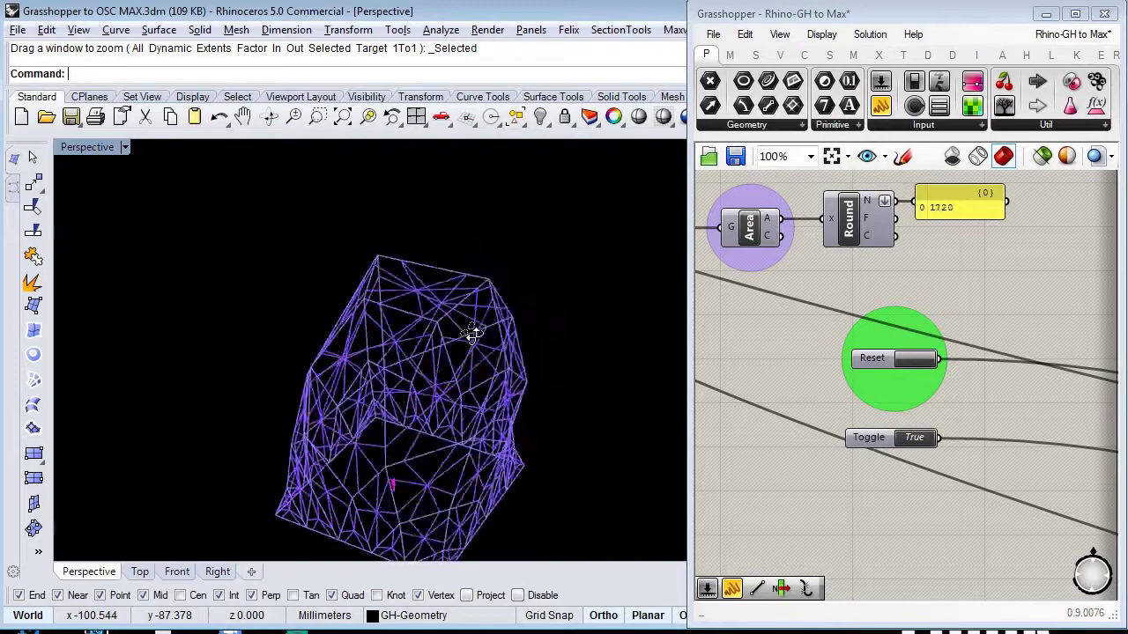
{"action": "right_click_drag", "start_coordinate": [473, 333], "coordinate": [458, 282]}
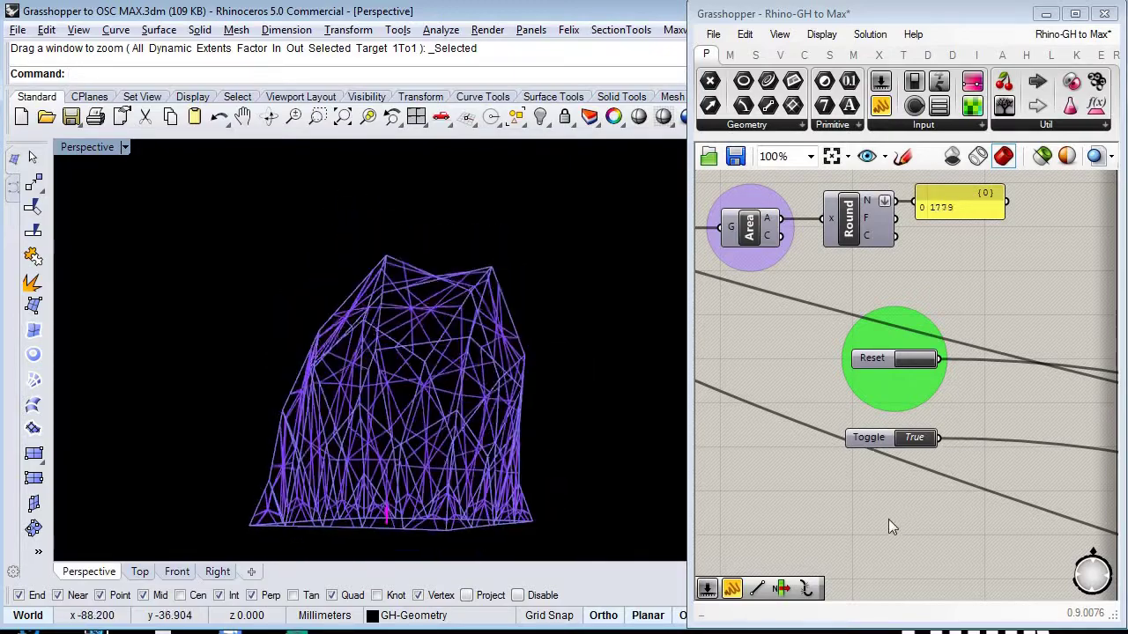
Set the Mesh parameters toggle for 12 to True and those for 22 and 18 to False, and reset the simulation.
{"action": "scroll", "coordinate": [881, 485], "scroll_direction": "down", "scroll_amount": 7}
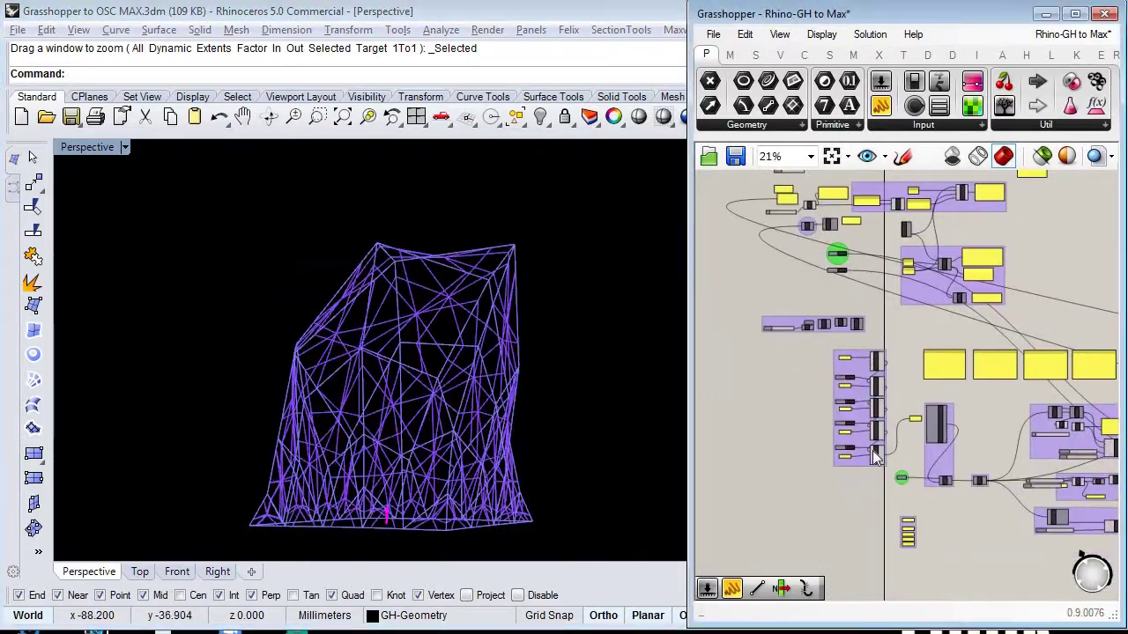
{"action": "scroll", "coordinate": [875, 454], "scroll_direction": "up", "scroll_amount": 6}
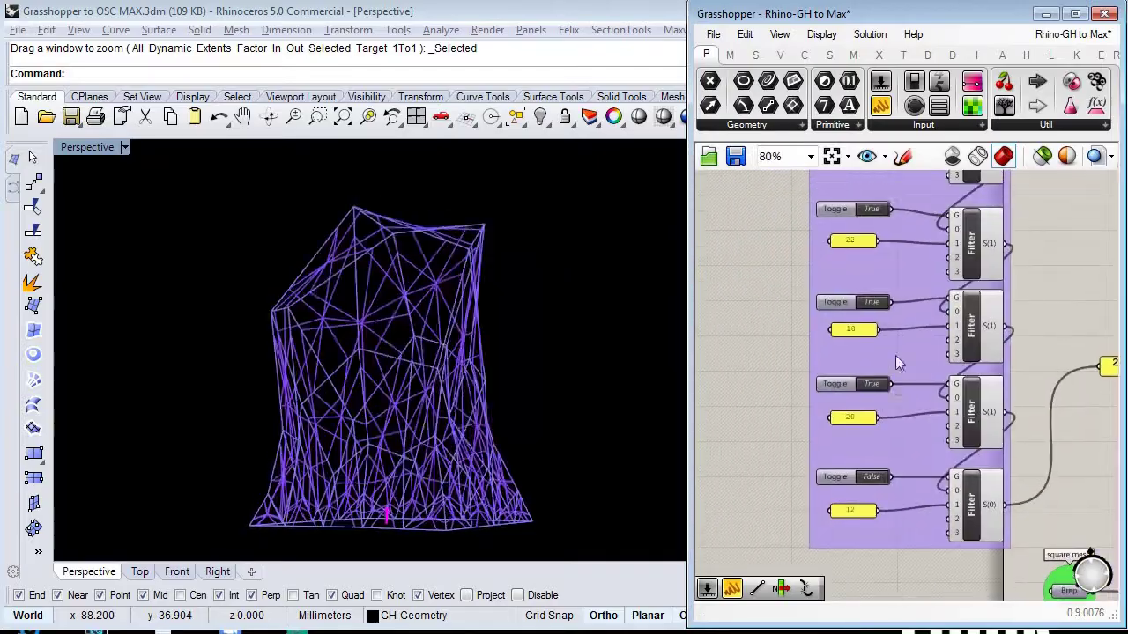
{"action": "scroll", "coordinate": [872, 343], "scroll_direction": "up", "scroll_amount": 2}
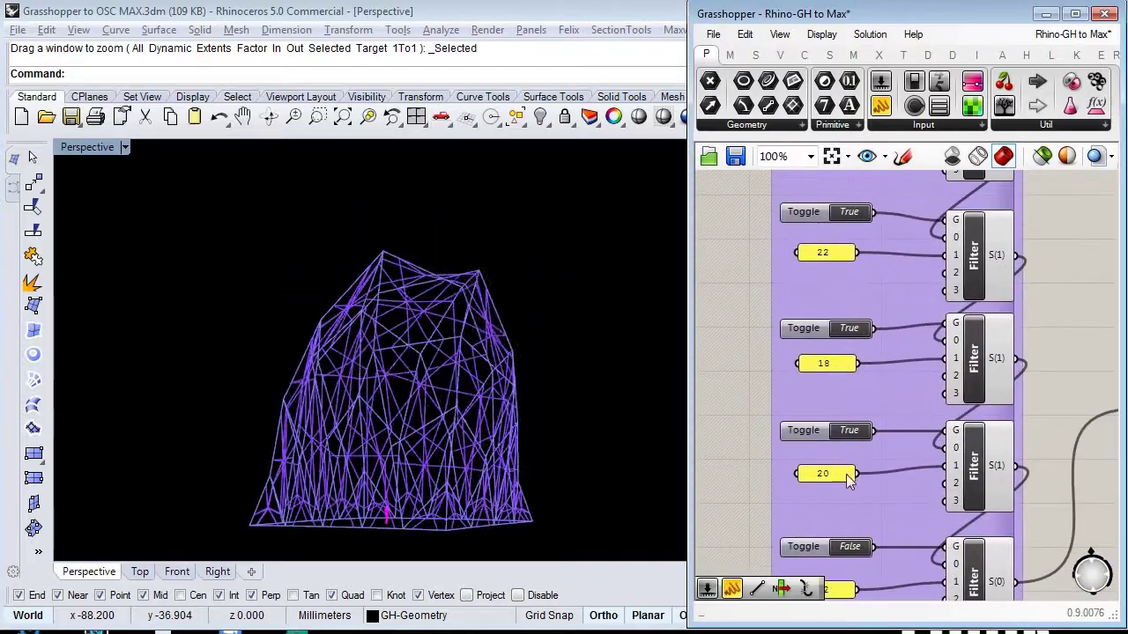
{"action": "scroll", "coordinate": [849, 460], "scroll_direction": "down", "scroll_amount": 1}
{"action": "right_click_drag", "start_coordinate": [859, 467], "coordinate": [792, 455]}
{"action": "right_click_drag", "start_coordinate": [778, 509], "coordinate": [777, 504]}
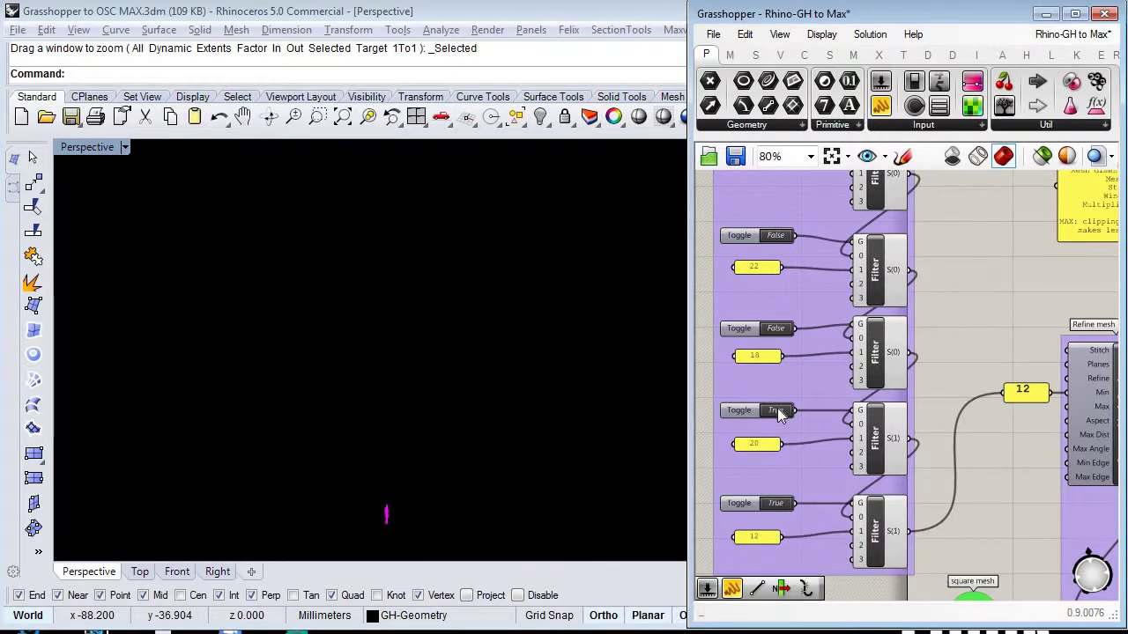
{"action": "scroll", "coordinate": [811, 355], "scroll_direction": "down", "scroll_amount": 5}
{"action": "right_click_drag", "start_coordinate": [776, 192], "coordinate": [815, 325]}
{"action": "scroll", "coordinate": [830, 285], "scroll_direction": "up", "scroll_amount": 6}
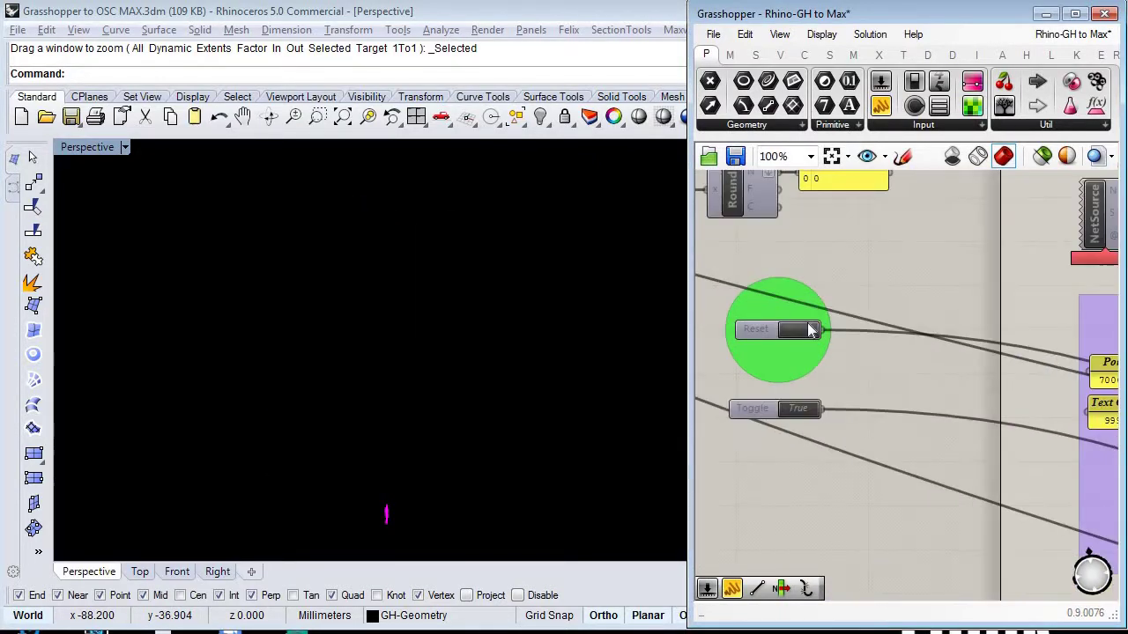
{"action": "left_click", "coordinate": [807, 322]}
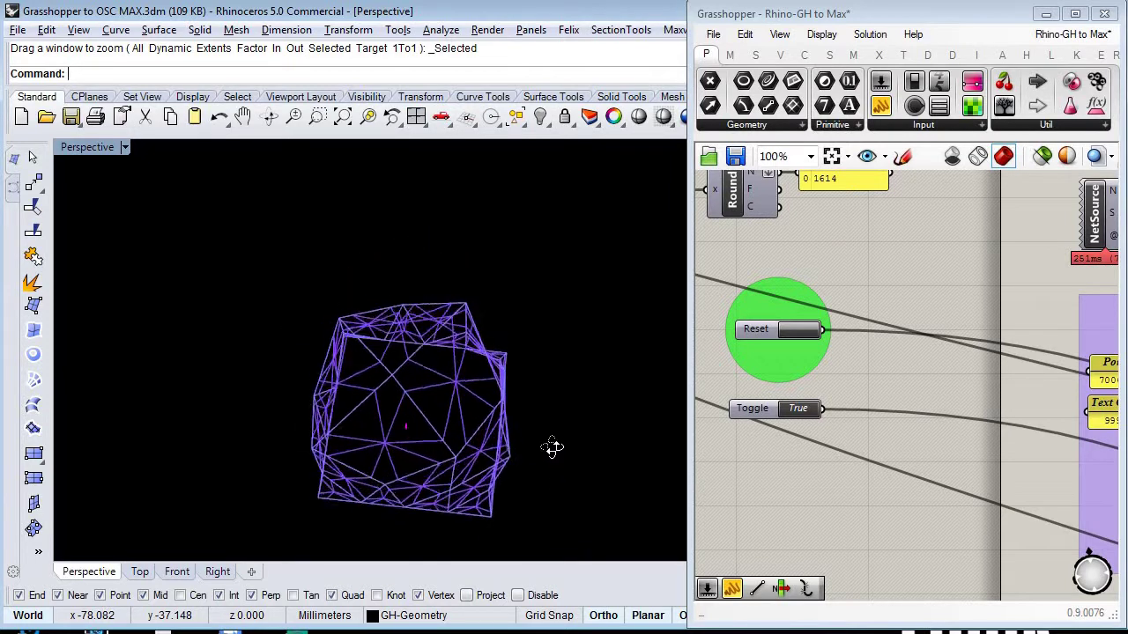
Examine the coarse mesh from above and restart its simulation with the Reset control in the definition.
{"action": "right_click_drag", "start_coordinate": [856, 400], "coordinate": [854, 396]}
{"action": "scroll", "coordinate": [850, 354], "scroll_direction": "down", "scroll_amount": 6}
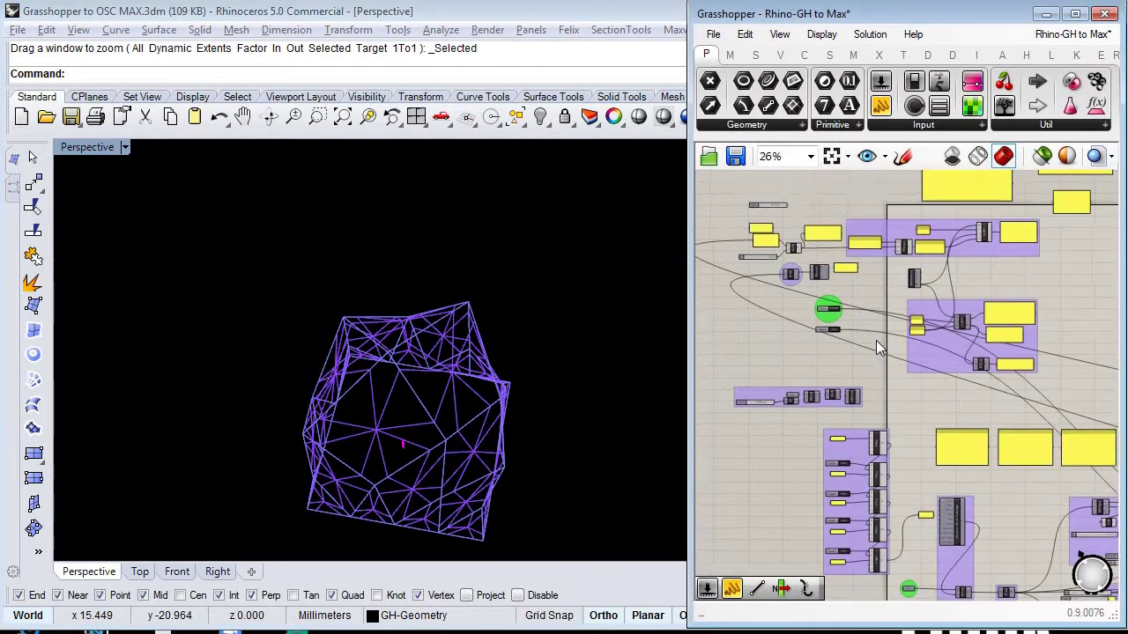
{"action": "right_click_drag", "start_coordinate": [819, 592], "coordinate": [833, 419]}
{"action": "scroll", "coordinate": [873, 354], "scroll_direction": "up", "scroll_amount": 7}
{"action": "scroll", "coordinate": [811, 487], "scroll_direction": "down", "scroll_amount": 6}
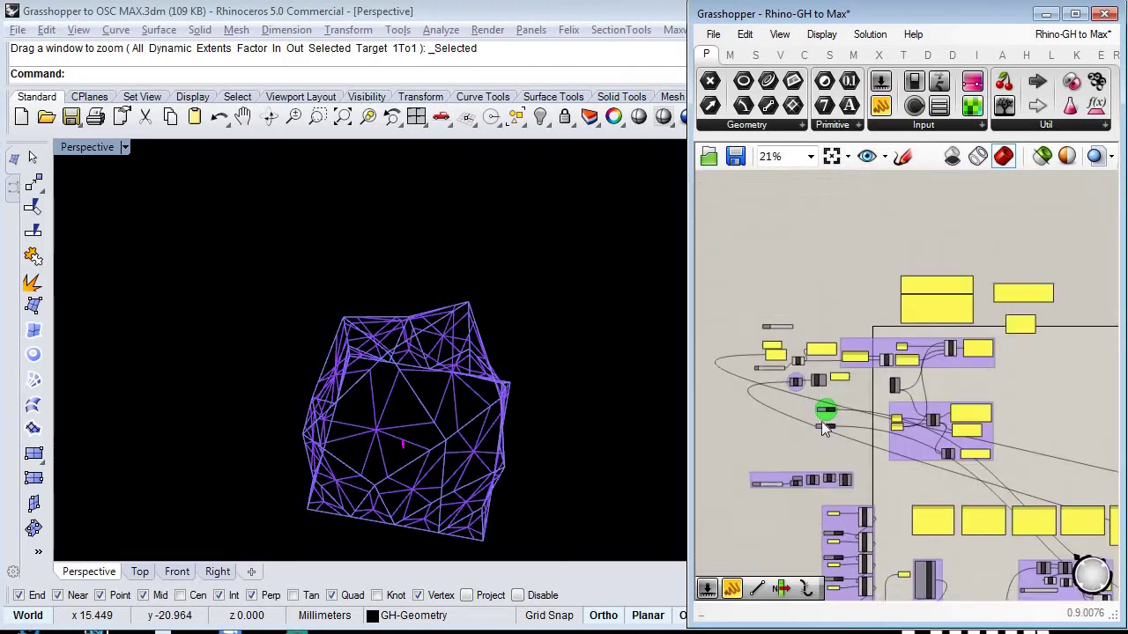
{"action": "scroll", "coordinate": [852, 333], "scroll_direction": "up", "scroll_amount": 6}
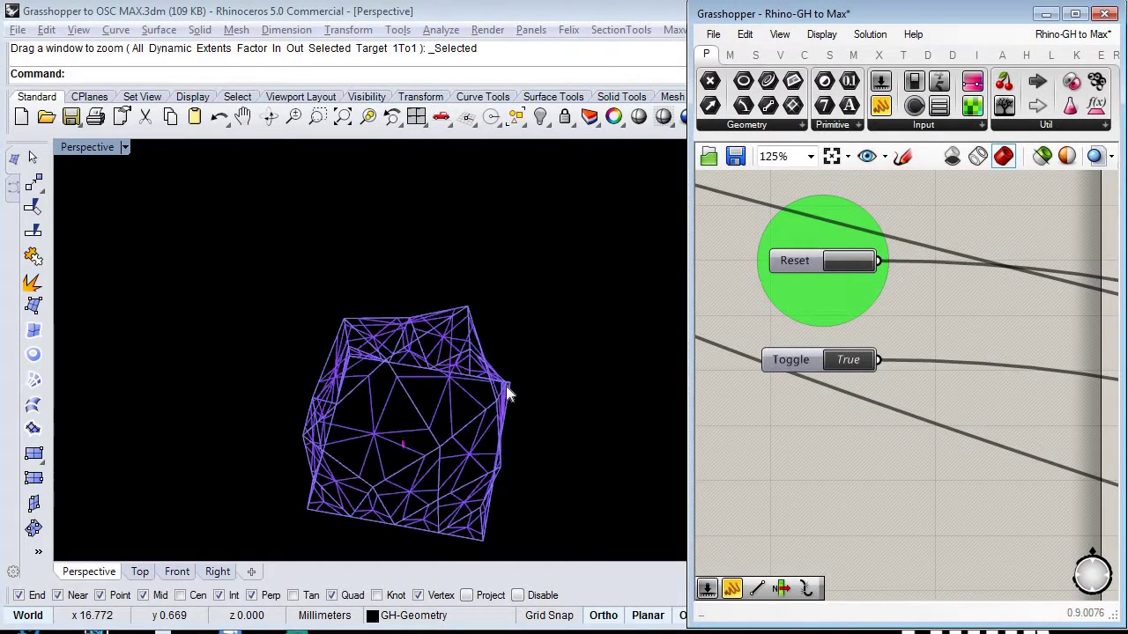
{"action": "scroll", "coordinate": [445, 353], "scroll_direction": "up", "scroll_amount": 4}
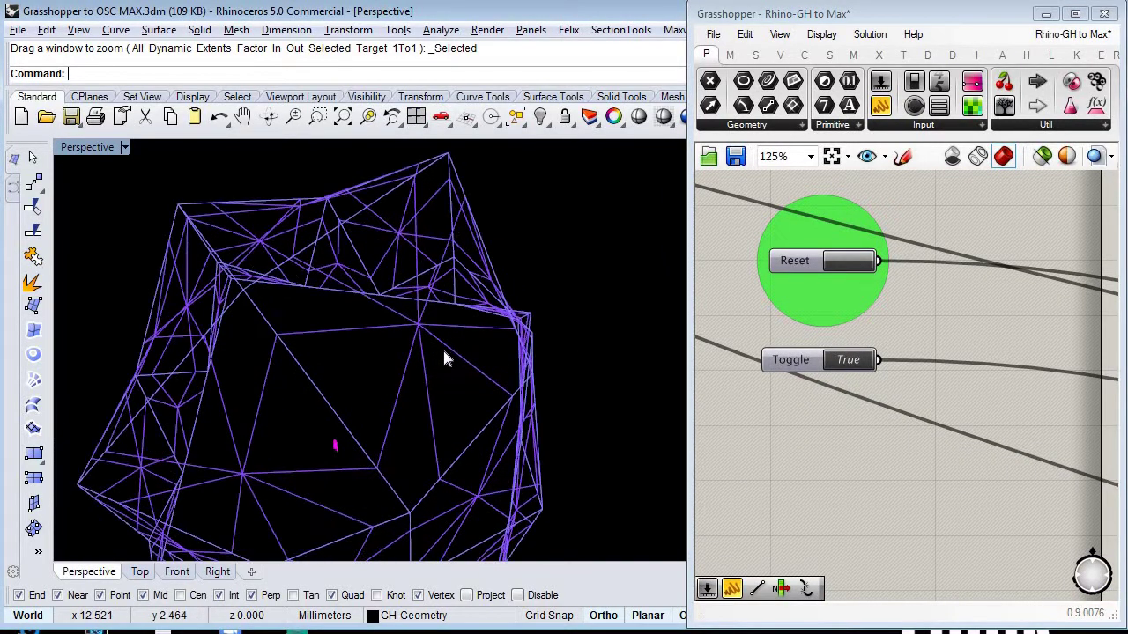
{"action": "right_click_drag", "start_coordinate": [334, 320], "coordinate": [395, 381], "text": "shift"}
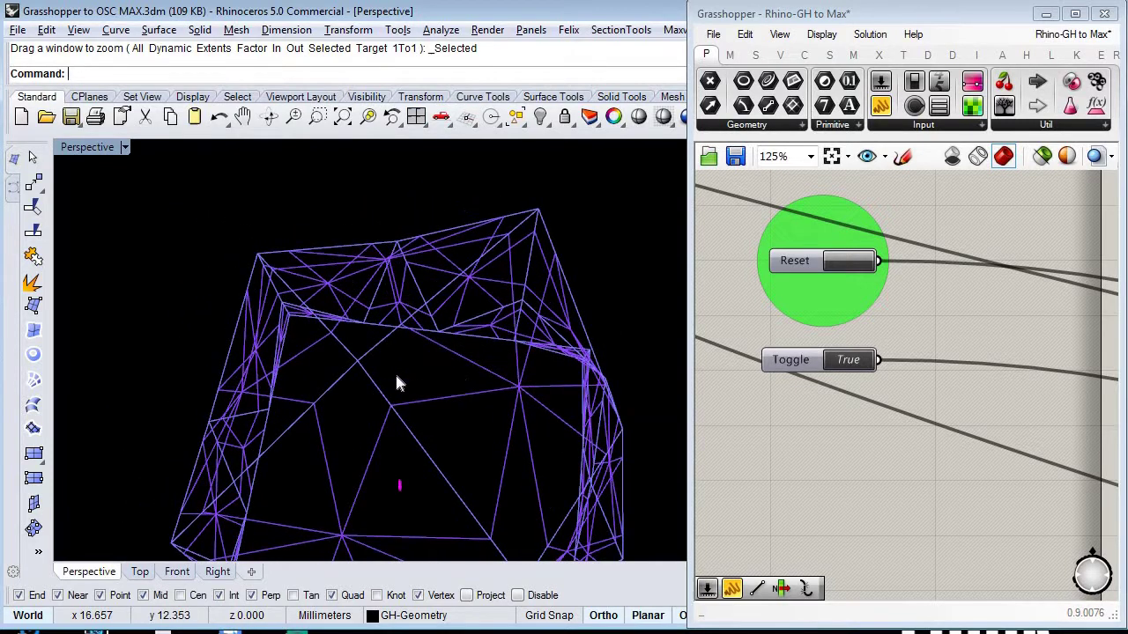
{"action": "left_click", "coordinate": [855, 263]}
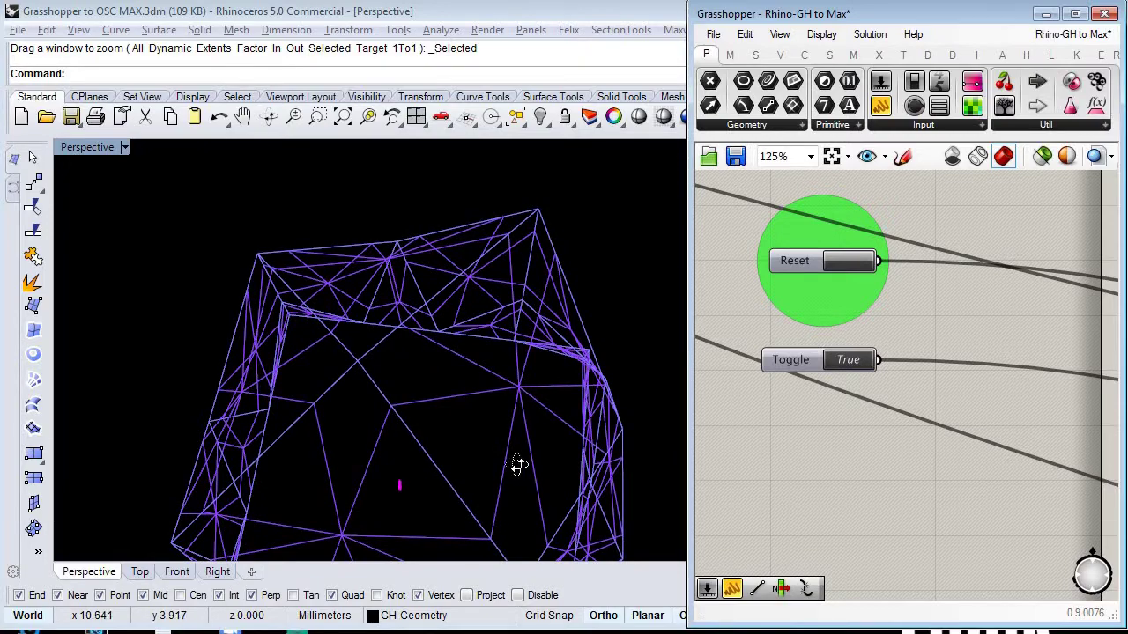
Restart the simulation twice more and examine the coarse mesh from different sides.
{"action": "right_click_drag", "start_coordinate": [516, 466], "coordinate": [525, 197]}
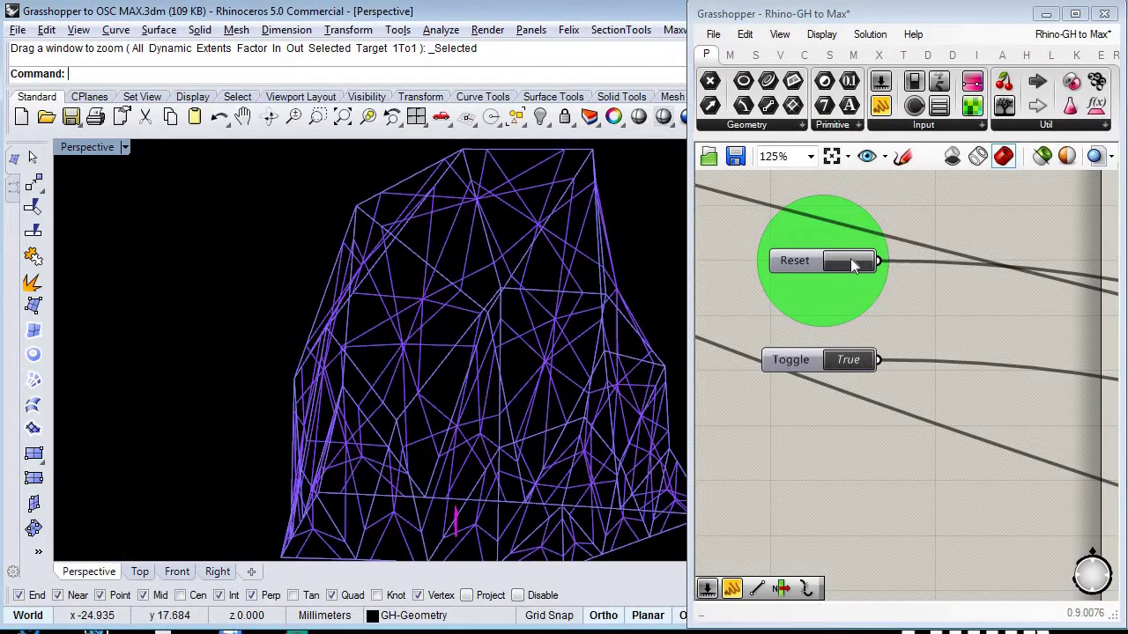
{"action": "left_click", "coordinate": [850, 260]}
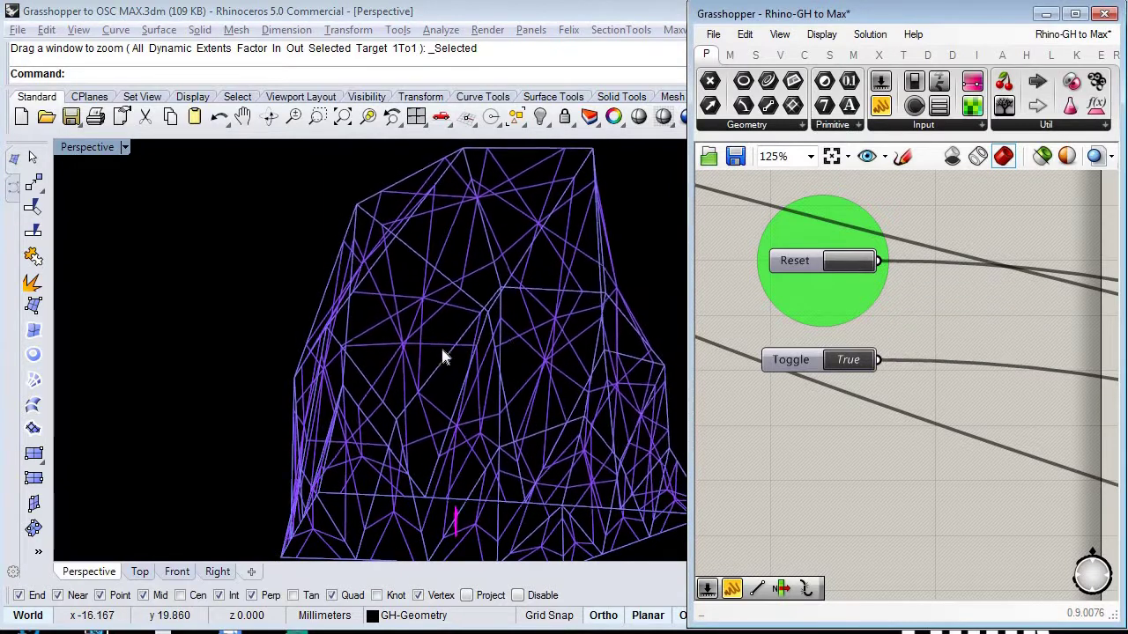
{"action": "right_click_drag", "start_coordinate": [444, 354], "coordinate": [582, 326]}
{"action": "left_click", "coordinate": [847, 259]}
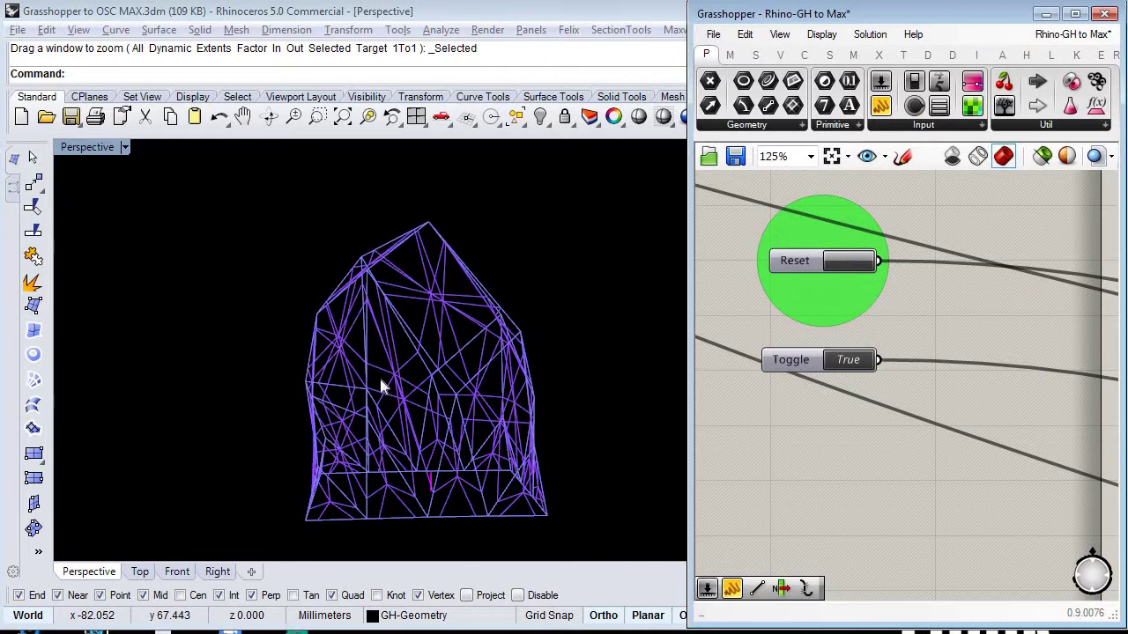
{"action": "right_click_drag", "start_coordinate": [431, 343], "coordinate": [663, 454]}
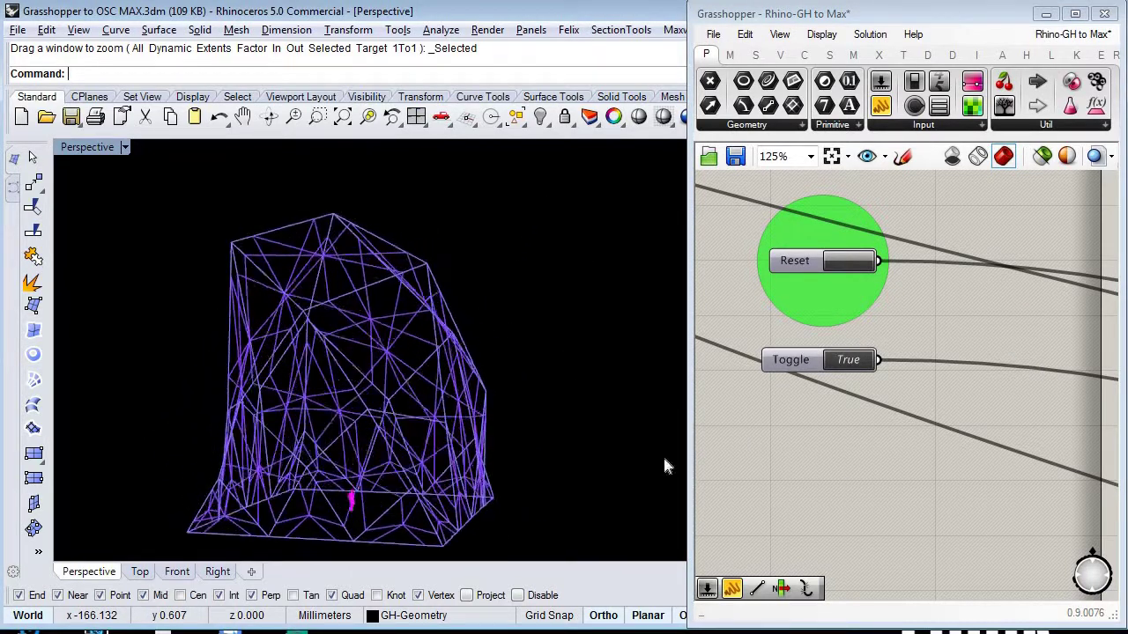
Turn on the preview of the Geo parameter labelled Mesh and examine the shaded surface.
{"action": "scroll", "coordinate": [962, 449], "scroll_direction": "down", "scroll_amount": 8}
{"action": "right_click_drag", "start_coordinate": [932, 462], "coordinate": [740, 353]}
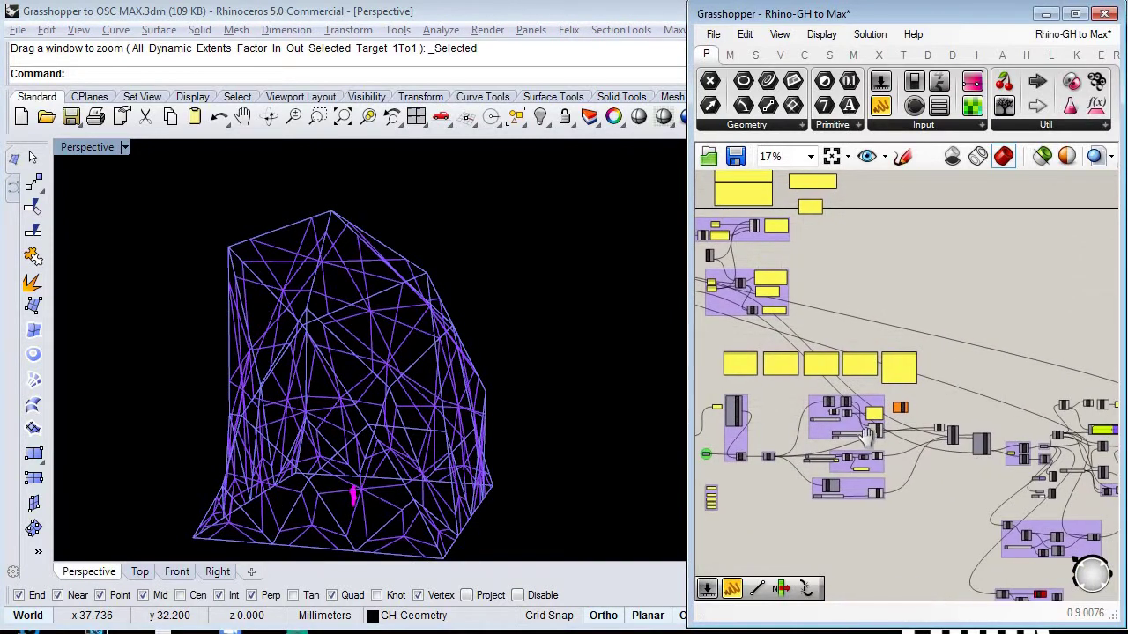
{"action": "right_click_drag", "start_coordinate": [993, 465], "coordinate": [816, 397]}
{"action": "scroll", "coordinate": [802, 386], "scroll_direction": "up", "scroll_amount": 8}
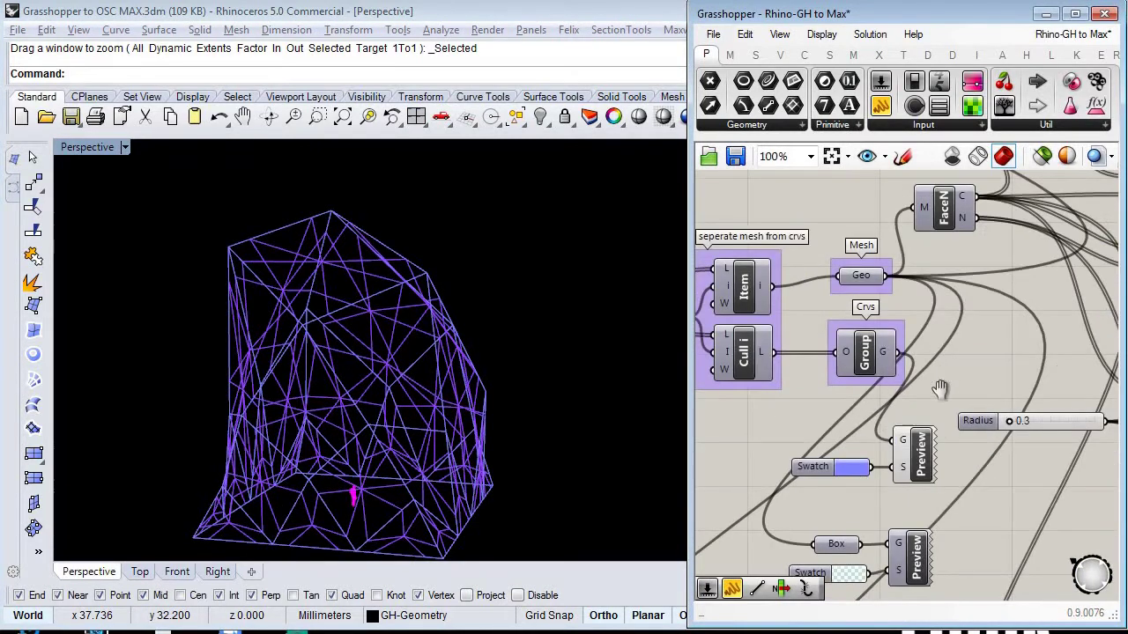
{"action": "right_click_drag", "start_coordinate": [985, 441], "coordinate": [1032, 478]}
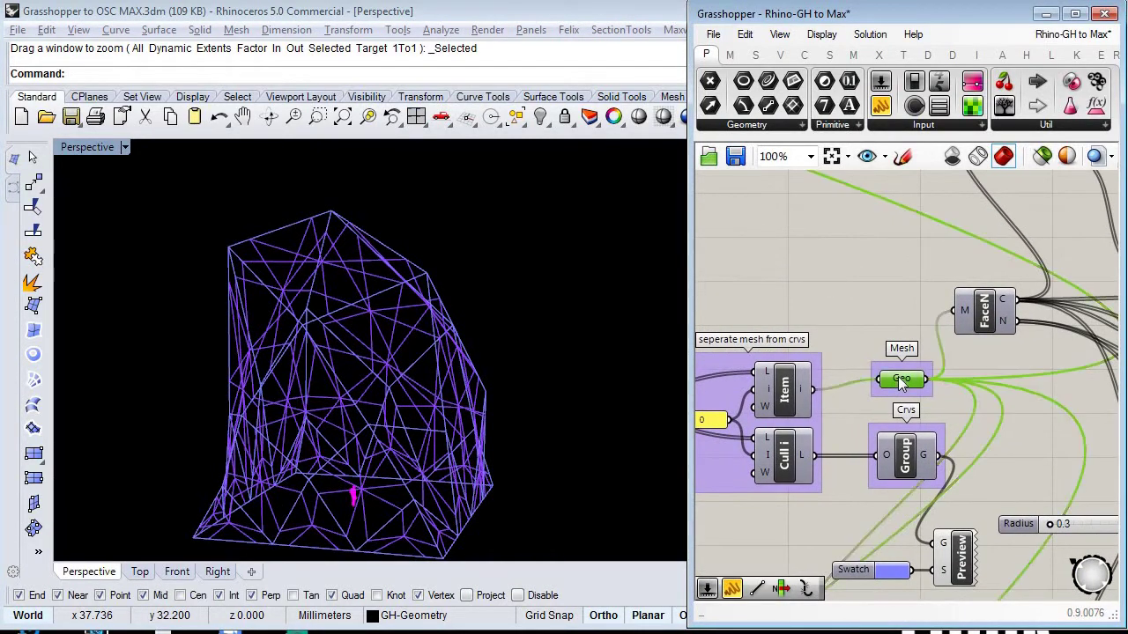
{"action": "middle_click", "coordinate": [899, 380]}
{"action": "left_click", "coordinate": [931, 343]}
{"action": "left_click", "coordinate": [878, 260]}
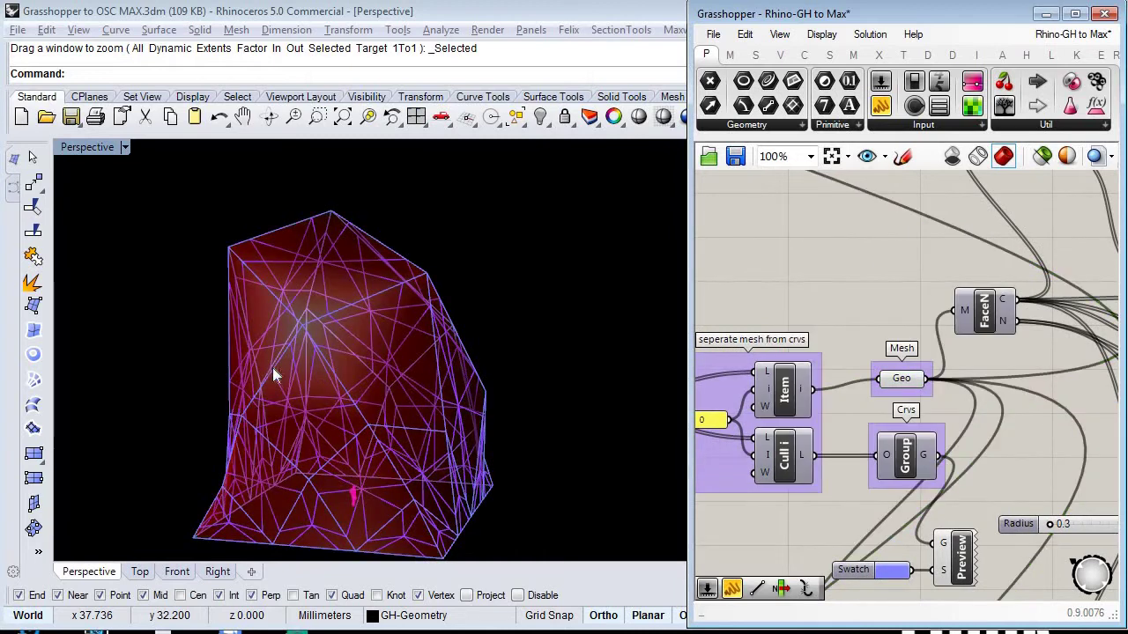
{"action": "right_click_drag", "start_coordinate": [363, 313], "coordinate": [383, 454]}
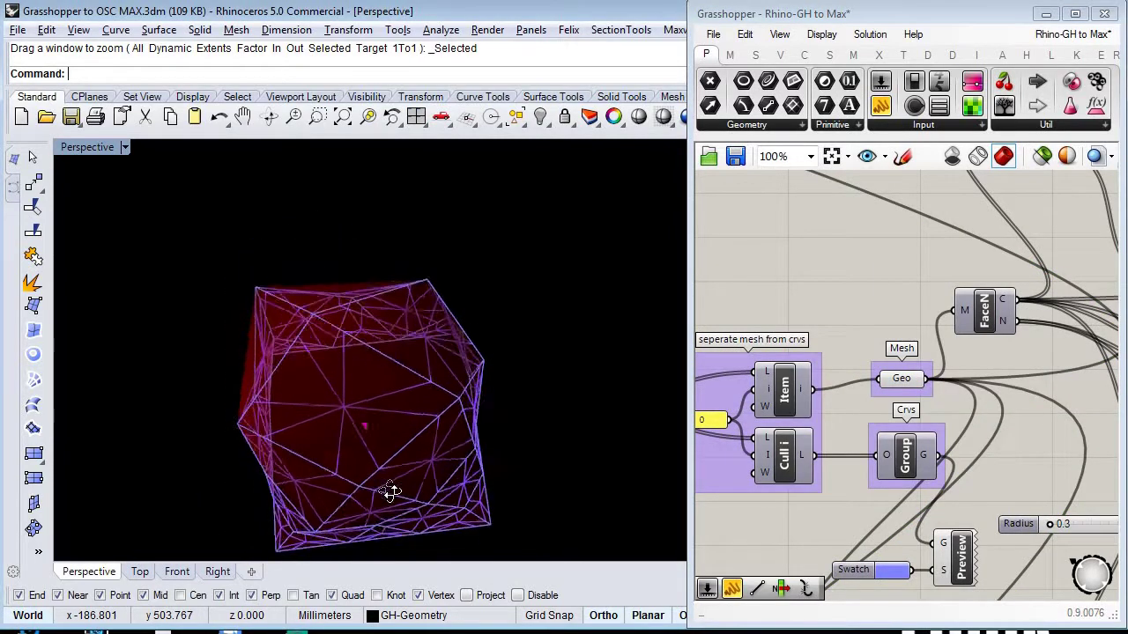
{"action": "right_click_drag", "start_coordinate": [543, 341], "coordinate": [458, 269]}
Inspect the shaded mesh from above, from the side and up close, and reset its simulation.
{"action": "scroll", "coordinate": [875, 263], "scroll_direction": "down", "scroll_amount": 10}
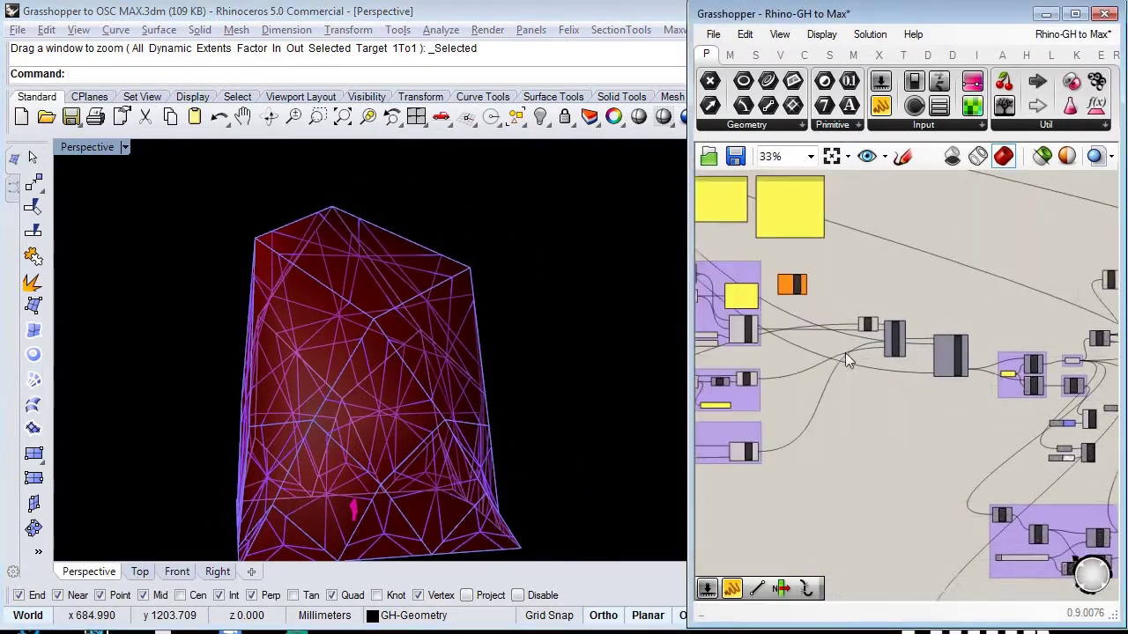
{"action": "scroll", "coordinate": [985, 313], "scroll_direction": "up", "scroll_amount": 10}
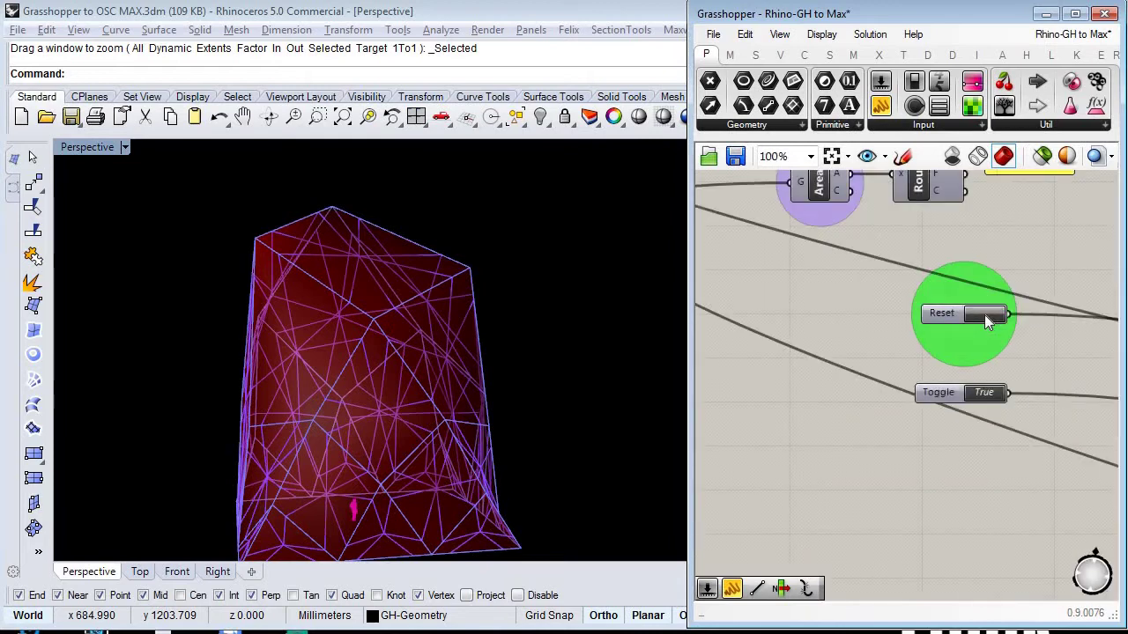
{"action": "right_click_drag", "start_coordinate": [305, 428], "coordinate": [469, 530]}
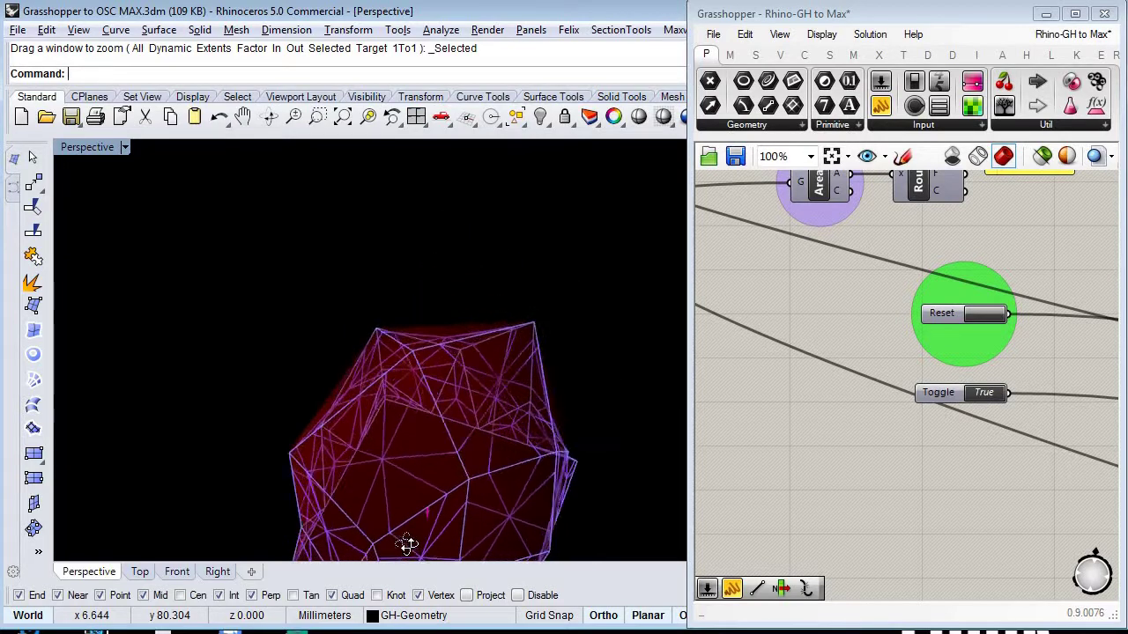
{"action": "right_click_drag", "start_coordinate": [425, 432], "coordinate": [461, 158]}
{"action": "scroll", "coordinate": [455, 298], "scroll_direction": "up", "scroll_amount": 8}
{"action": "scroll", "coordinate": [456, 297], "scroll_direction": "down", "scroll_amount": 5}
{"action": "right_click_drag", "start_coordinate": [456, 300], "coordinate": [435, 470]}
{"action": "scroll", "coordinate": [435, 469], "scroll_direction": "down", "scroll_amount": 6}
{"action": "mouse_move", "coordinate": [388, 348]}
{"action": "right_mouse_down"}
{"action": "mouse_move", "coordinate": [382, 375]}
{"action": "mouse_move", "coordinate": [451, 428]}
{"action": "mouse_move", "coordinate": [386, 370]}
{"action": "right_mouse_up"}
{"action": "scroll", "coordinate": [408, 388], "scroll_direction": "up", "scroll_amount": 2}
{"action": "right_click_drag", "start_coordinate": [386, 370], "coordinate": [410, 367]}
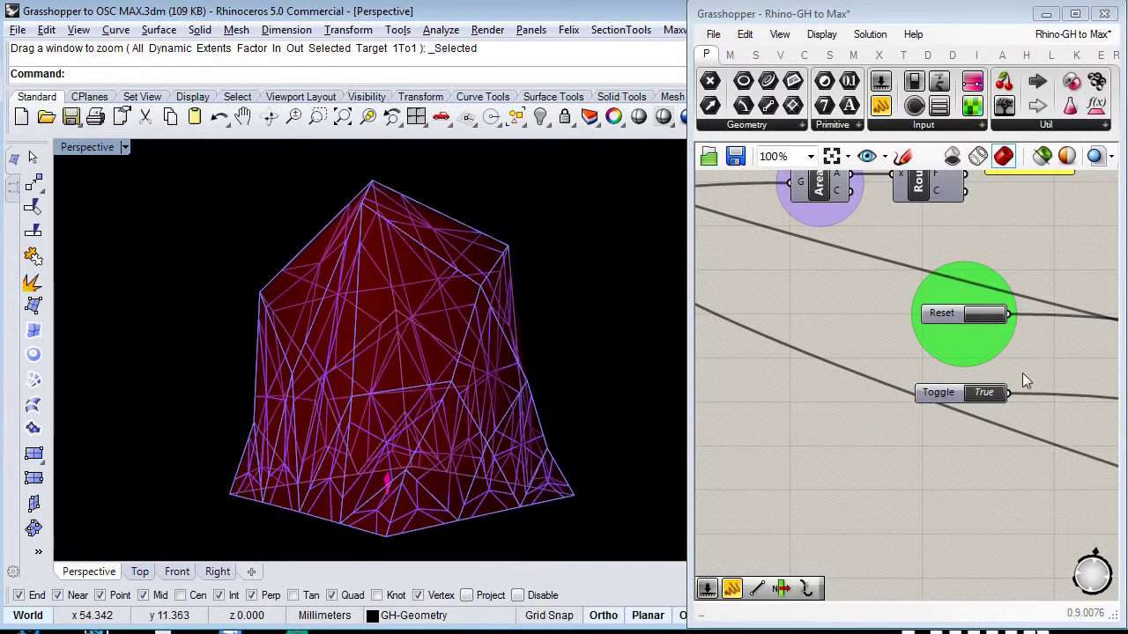
{"action": "left_click", "coordinate": [985, 313]}
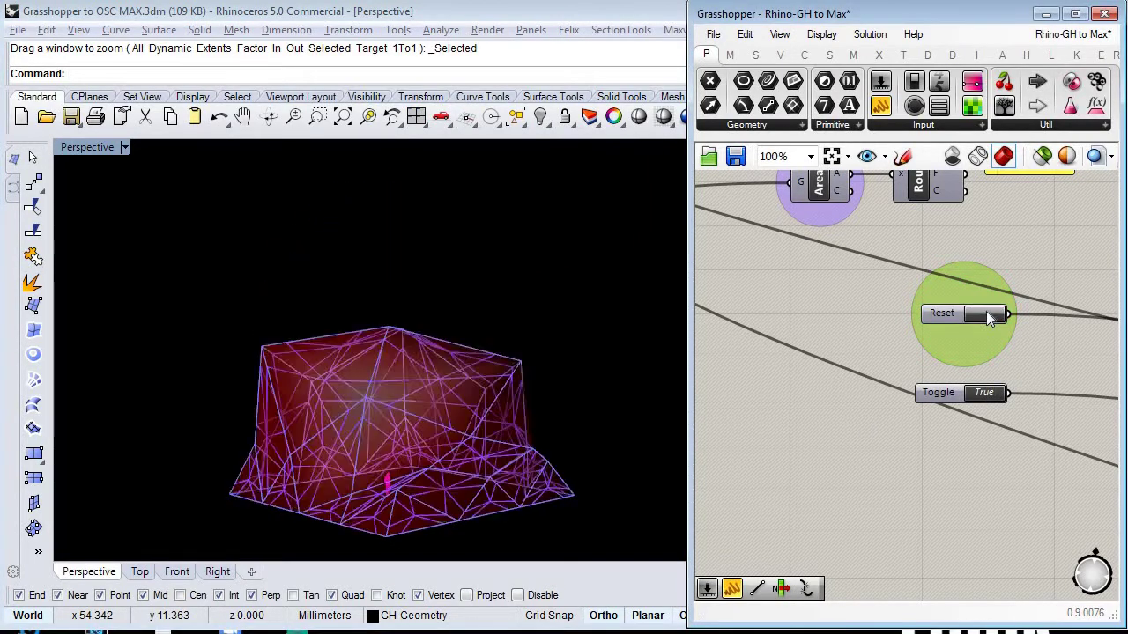